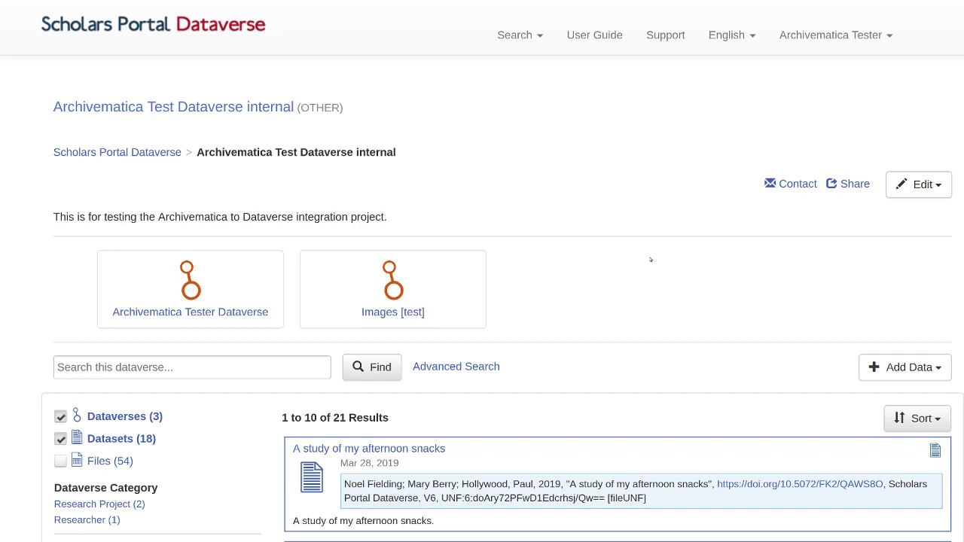
Open the dataset "A study of my afternoon snacks" and review its description and file list.
scroll(651, 260, down, 2)
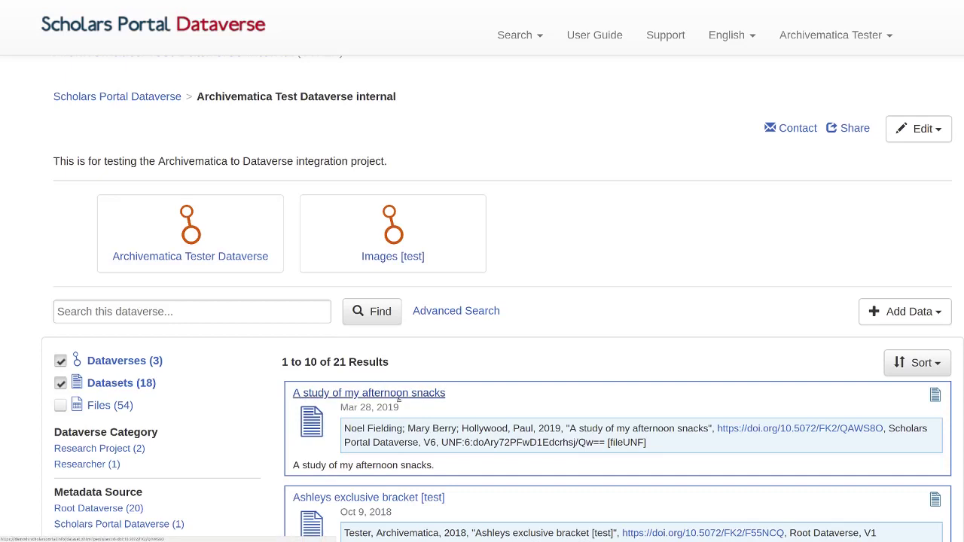
click(398, 398)
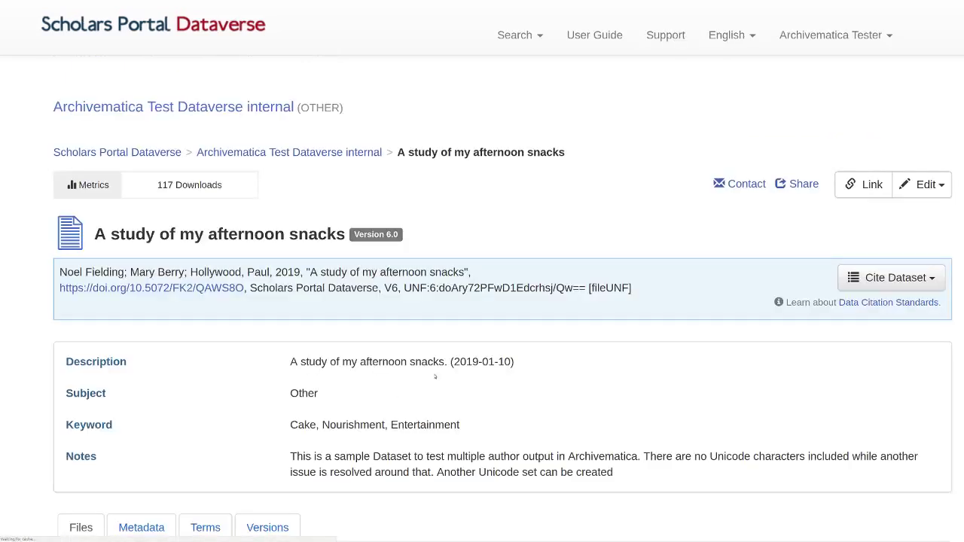
scroll(539, 318, down, 1)
scroll(539, 318, down, 2)
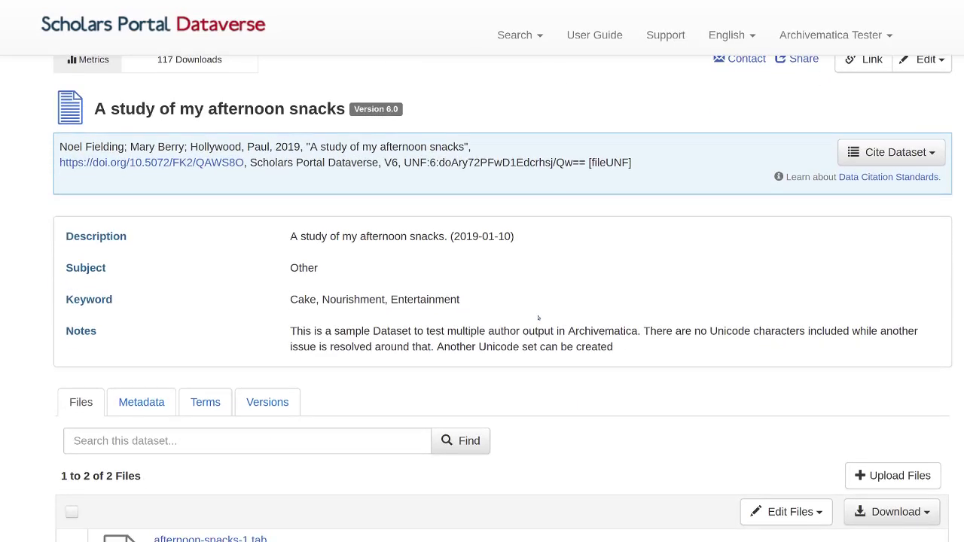
scroll(539, 318, down, 3)
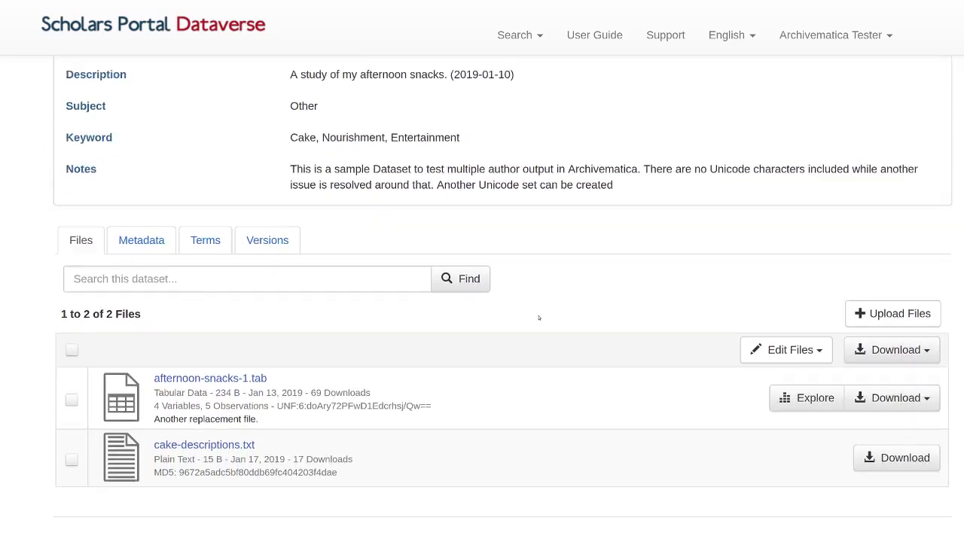
scroll(539, 318, down, 1)
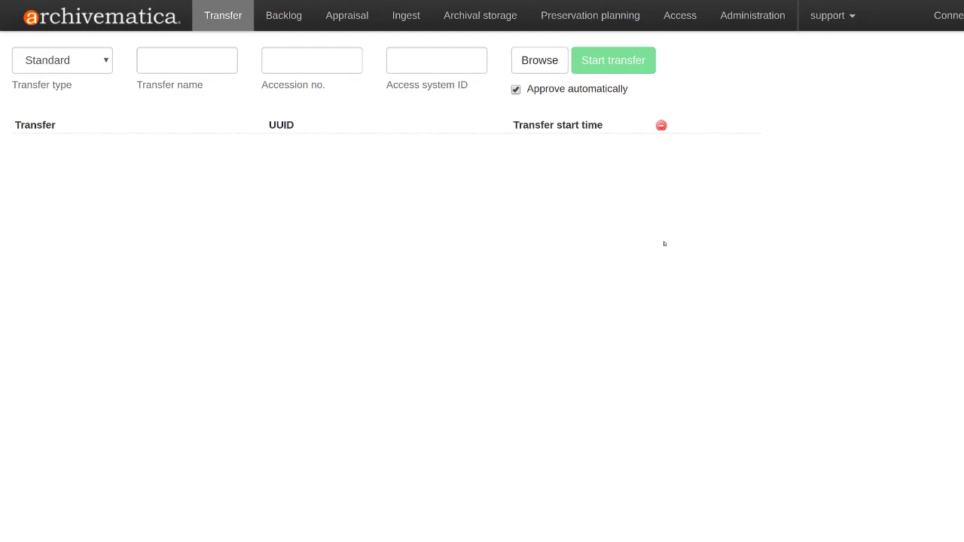
Browse the transfer sources in Archivematica and choose the Dataverse repository as the source location.
click(538, 63)
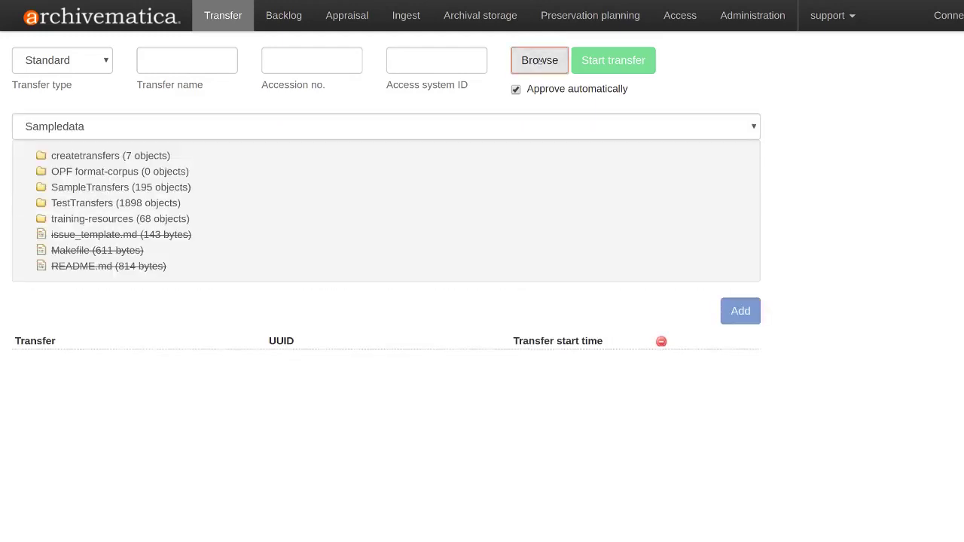
click(212, 132)
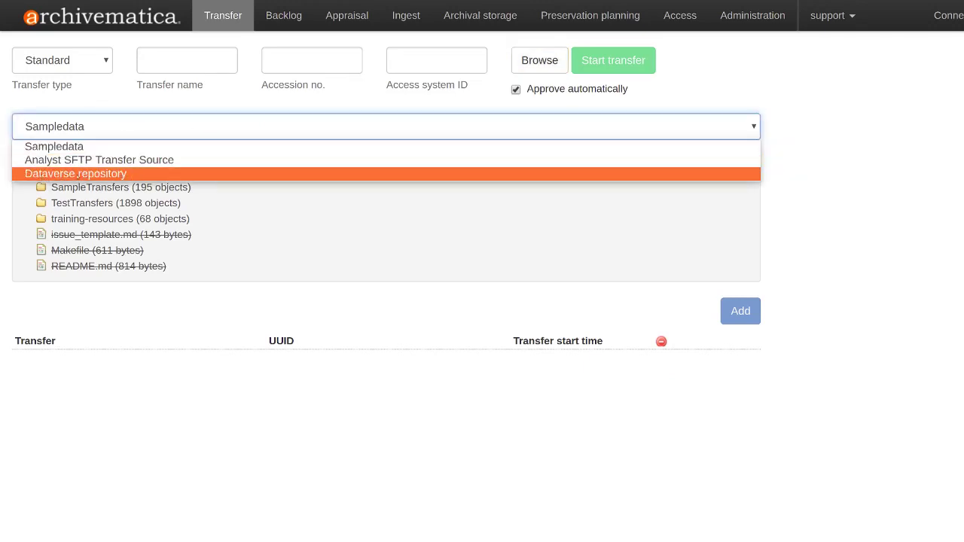
click(94, 175)
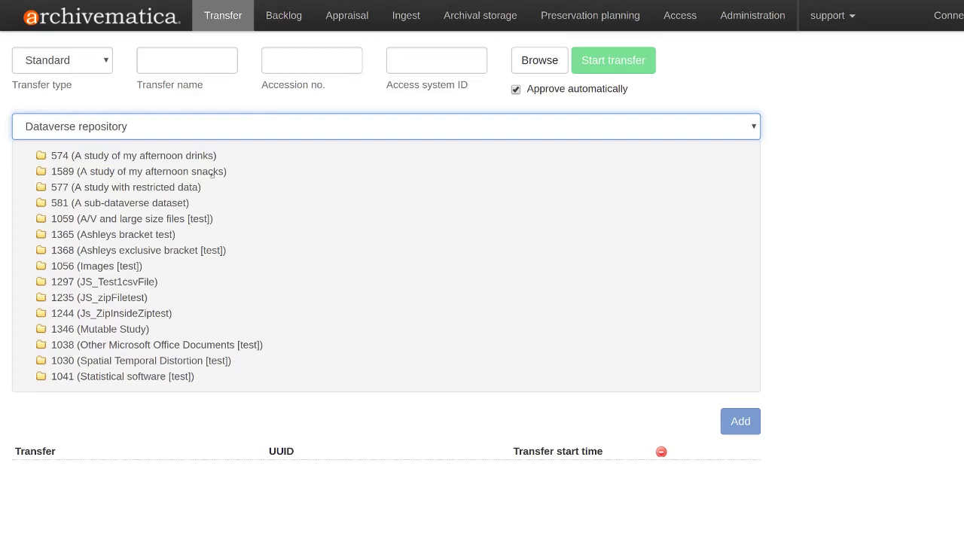
Set the transfer type to Dataverse and name the transfer "dataverse-demo".
click(86, 74)
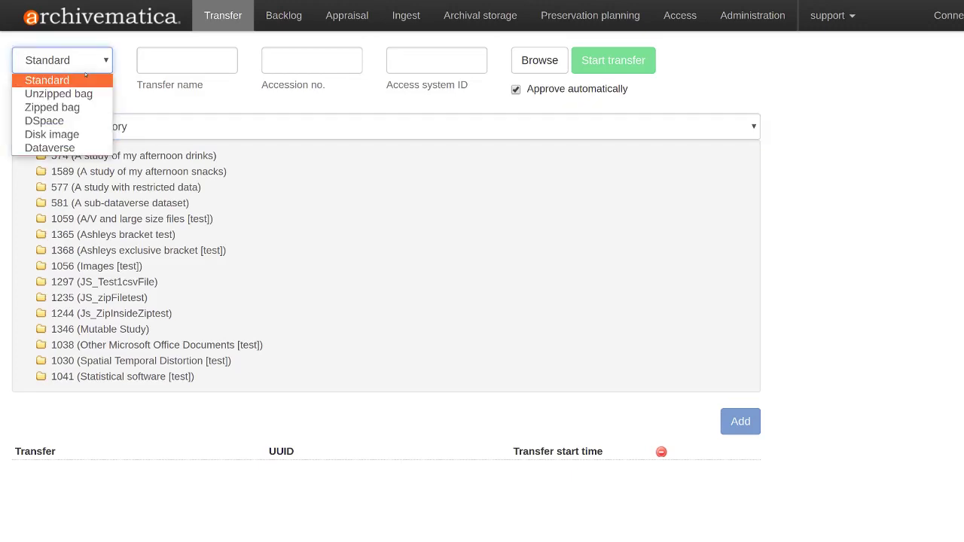
click(78, 148)
click(207, 67)
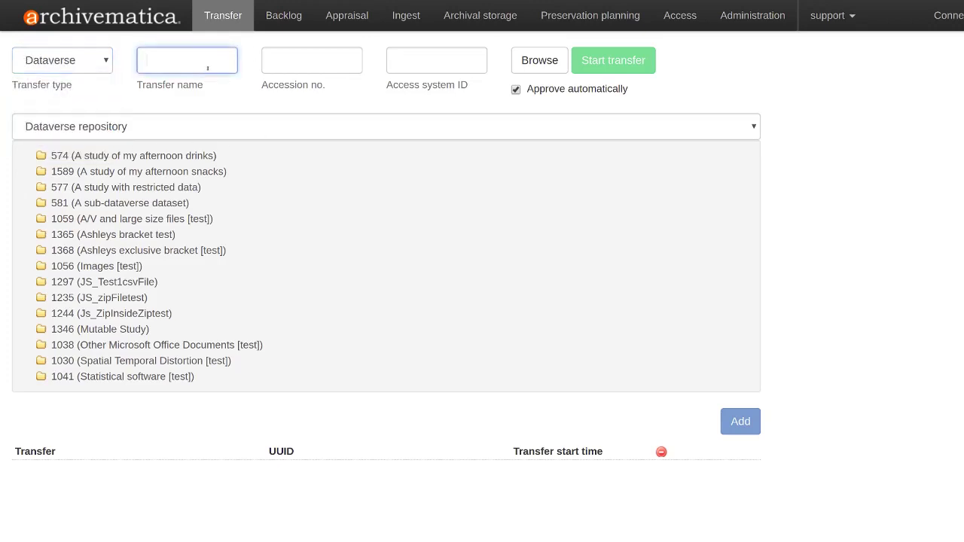
text(dataverse-dem)
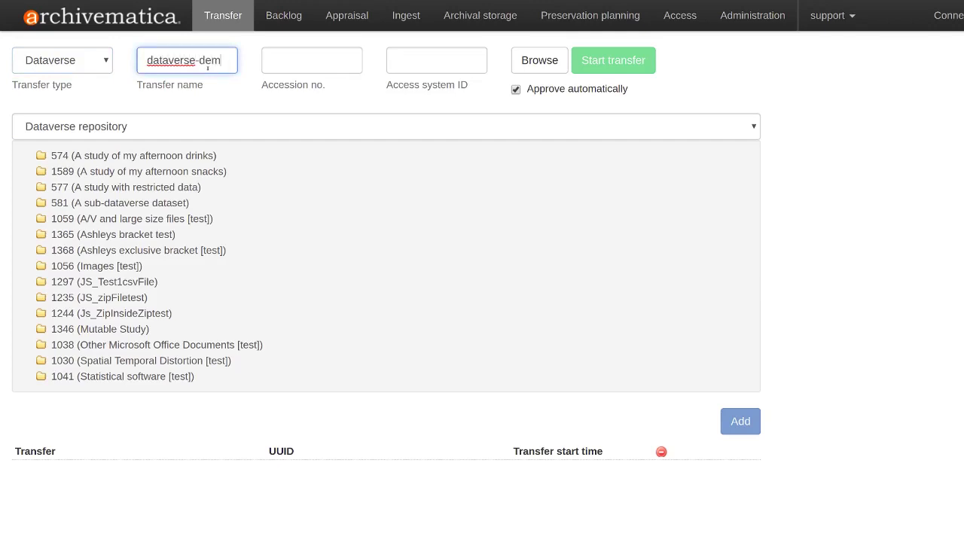
text(o)
key(BackSpace)
Add dataset 1589 (A study of my afternoon snacks) to the transfer, start it, and close the source browser.
click(170, 172)
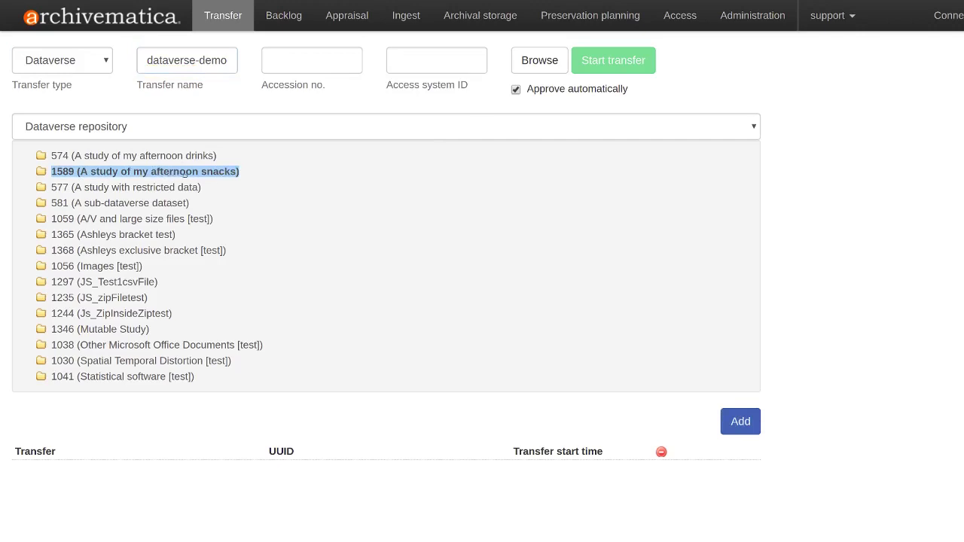
click(745, 431)
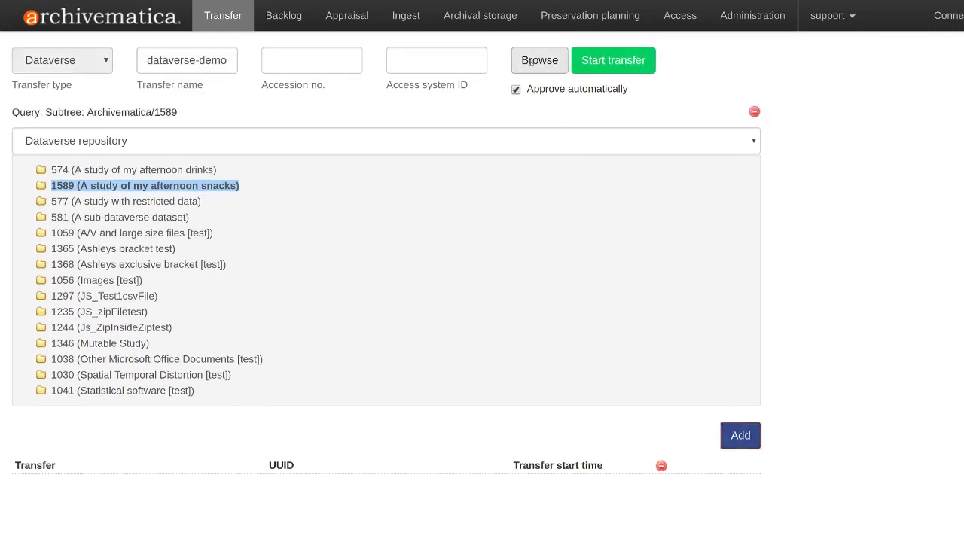
click(608, 63)
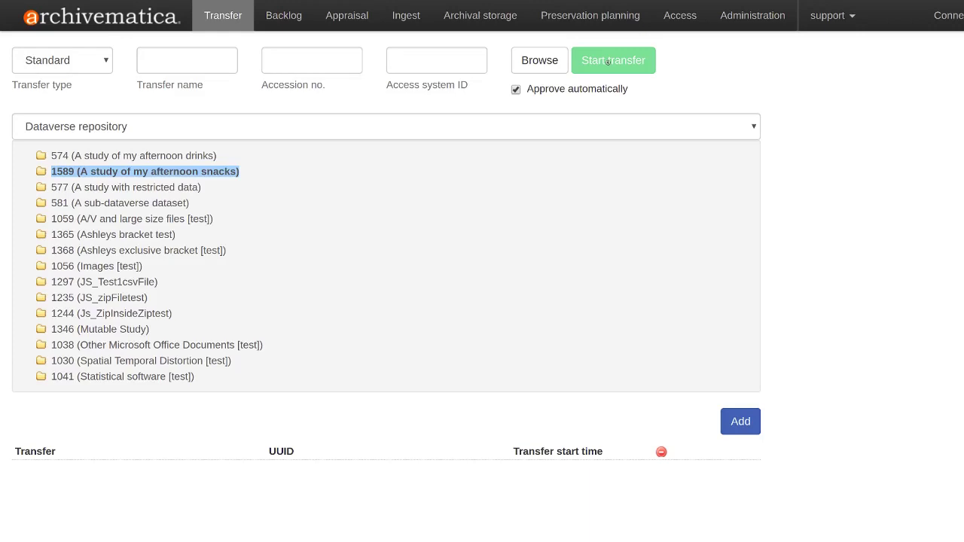
click(539, 60)
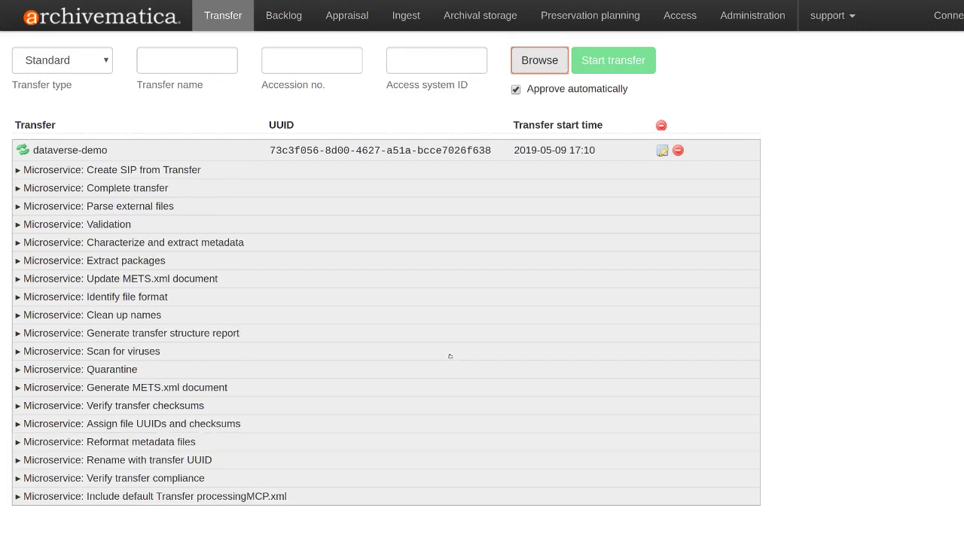
Examine the jobs under the Verify transfer compliance and Parse external files microservices of the dataverse-demo transfer.
click(205, 478)
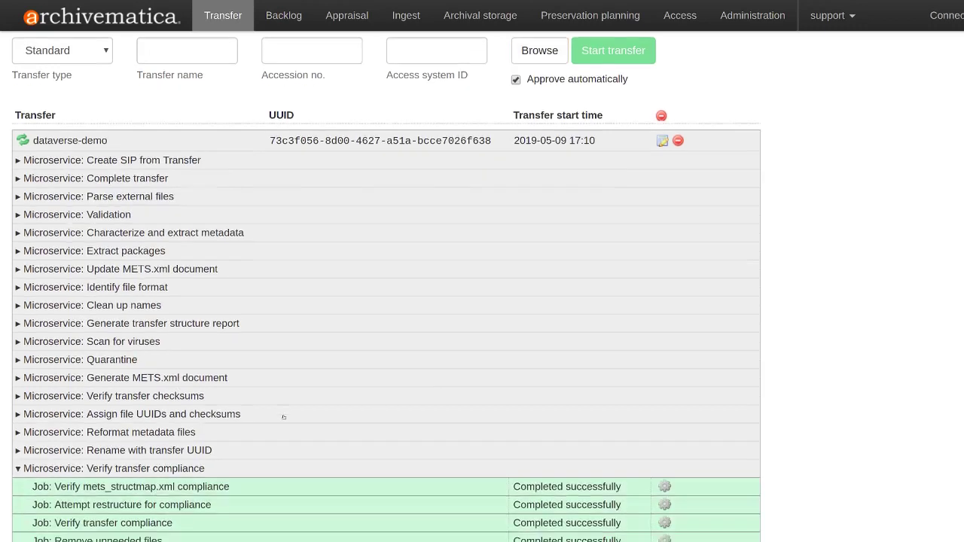
scroll(285, 418, down, 2)
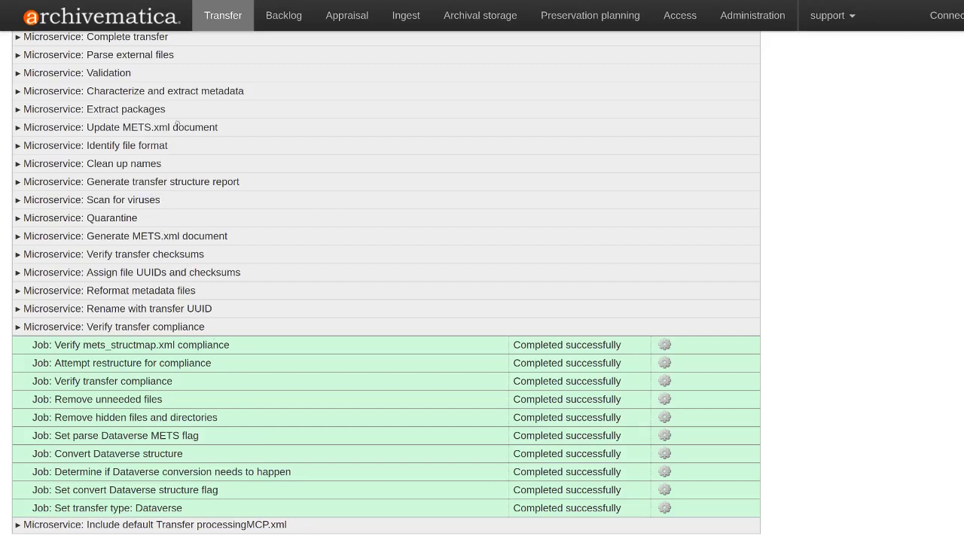
scroll(177, 124, up, 1)
click(162, 111)
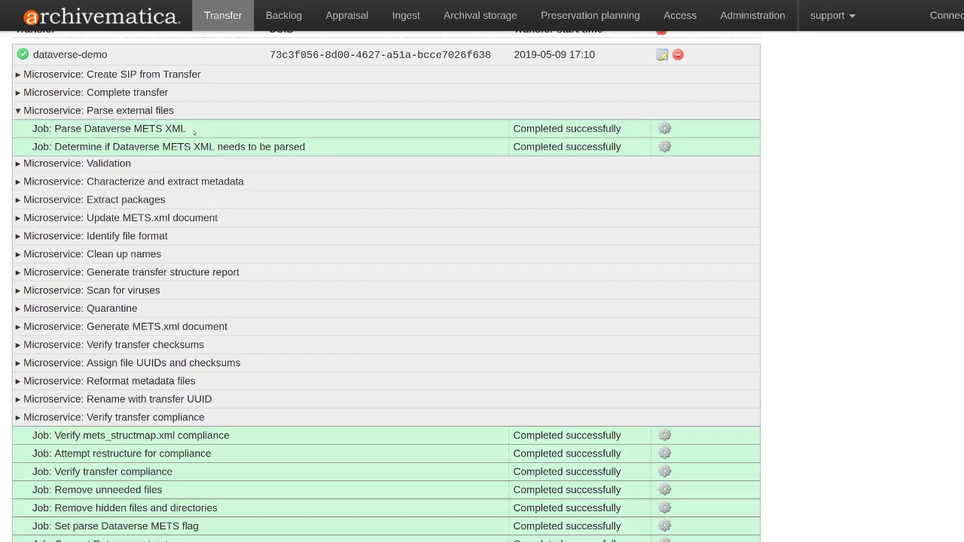
scroll(203, 134, up, 1)
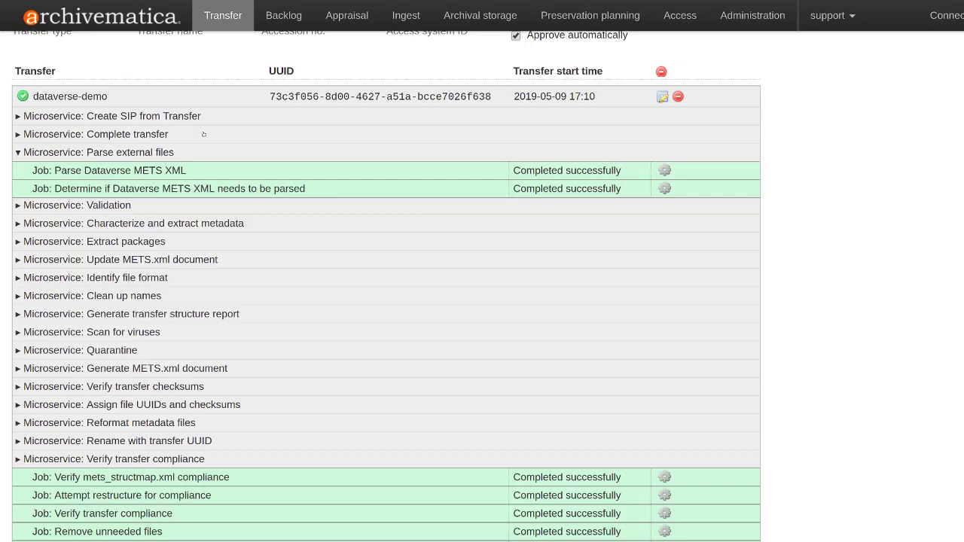
Examine the Normalize and Store AIP microservice jobs for the dataverse-demo package in Ingest.
click(401, 22)
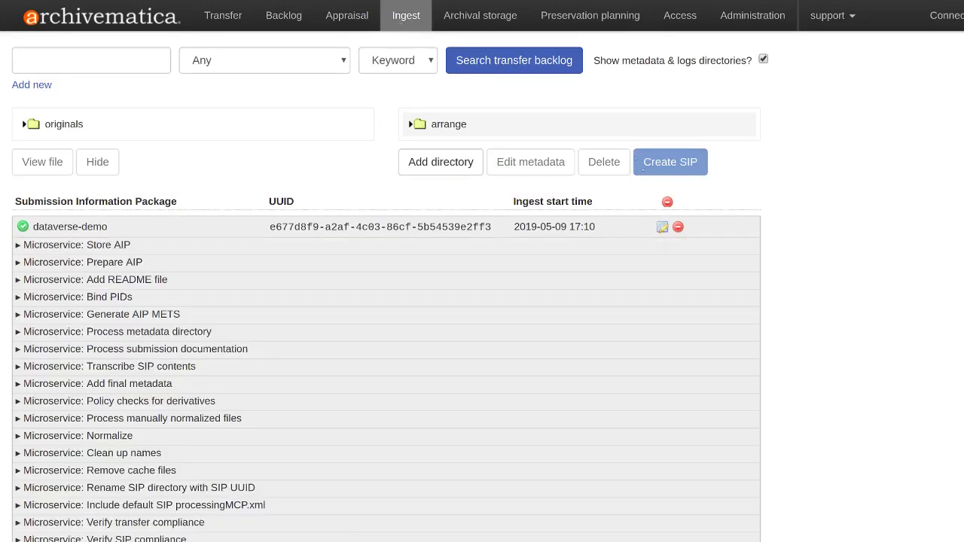
scroll(241, 377, down, 1)
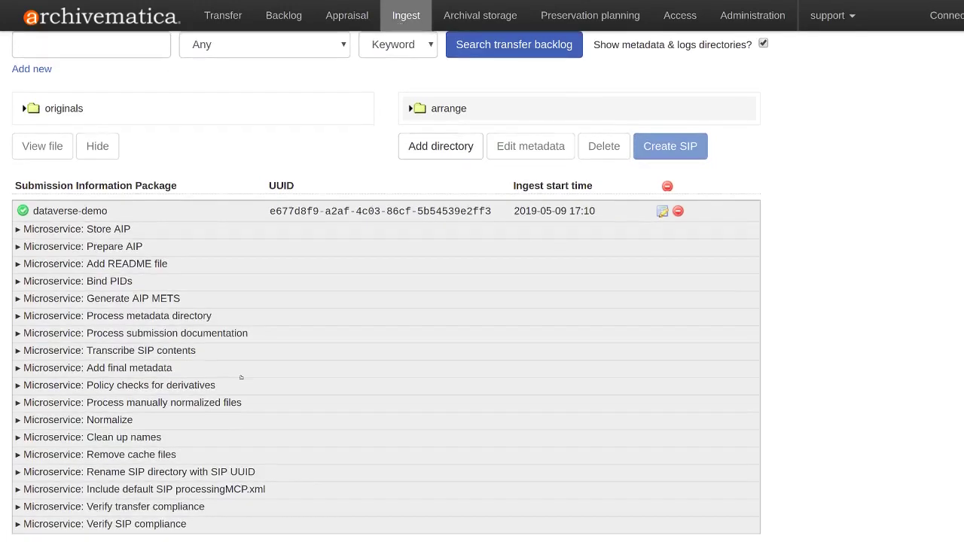
click(178, 421)
scroll(269, 346, down, 3)
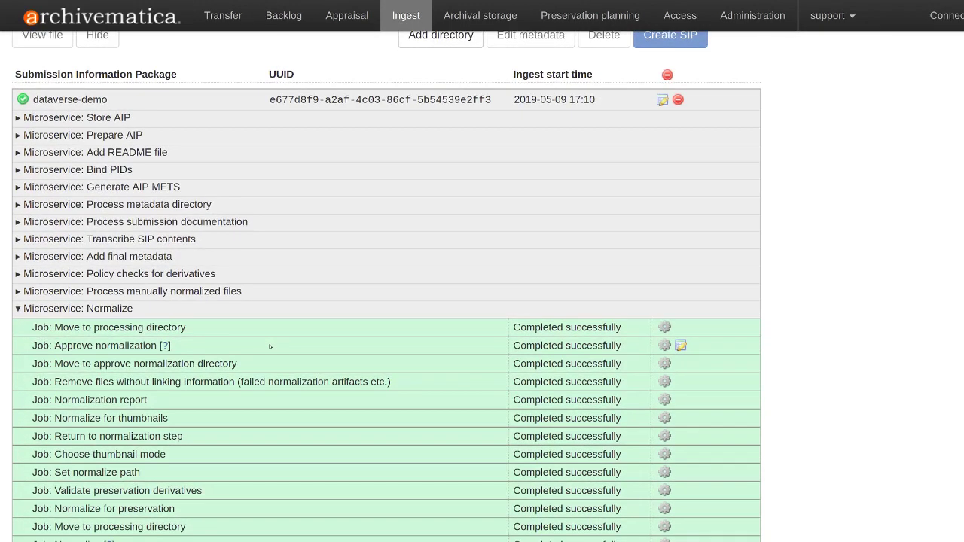
scroll(270, 347, down, 2)
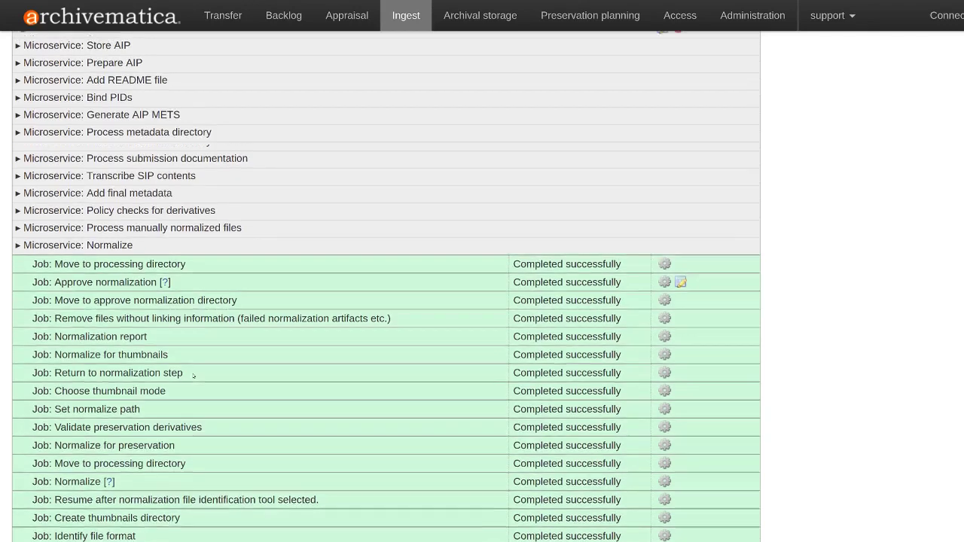
scroll(153, 385, up, 3)
click(98, 148)
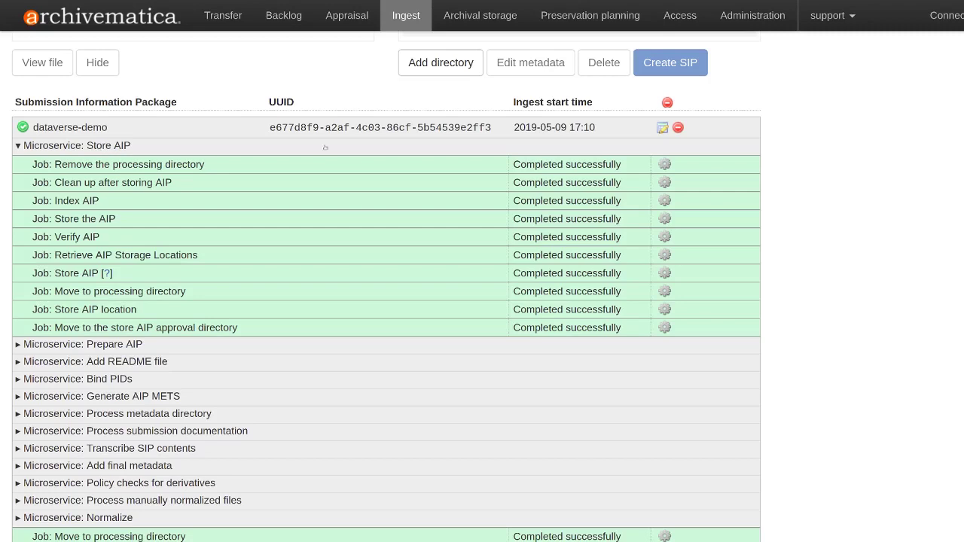
Open the dataverse-demo AIP from archival storage.
click(448, 18)
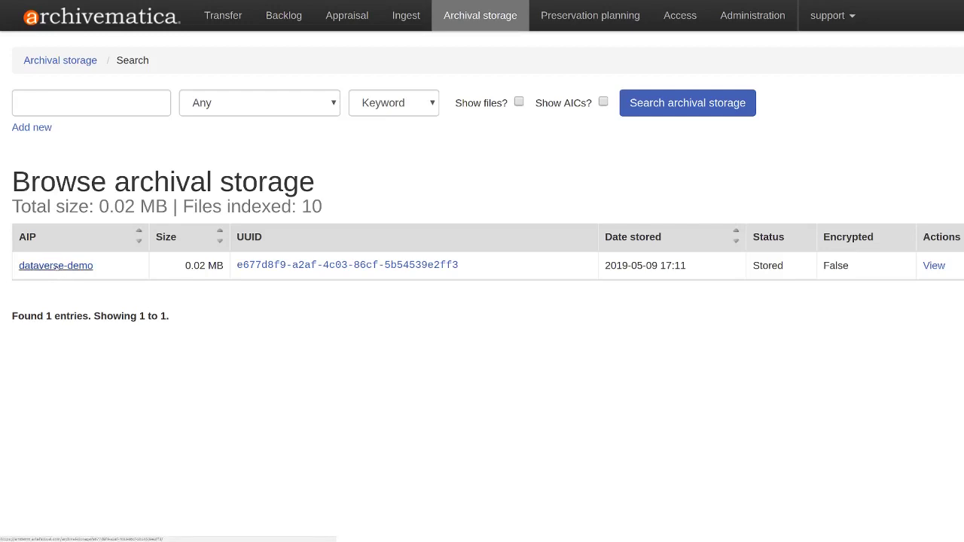
click(60, 266)
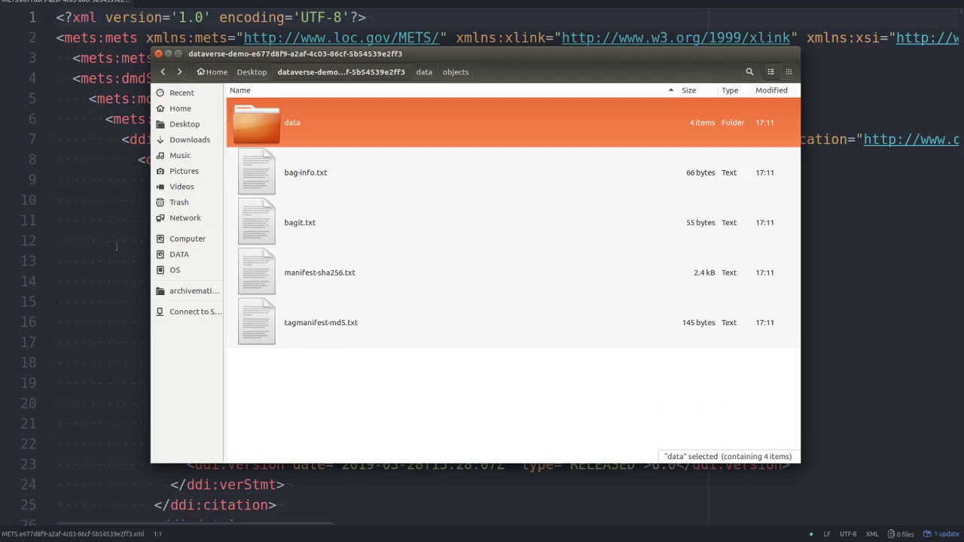
In the file manager, look over the text files of the downloaded dataverse-demo AIP and open its data folder.
click(344, 169)
click(369, 332)
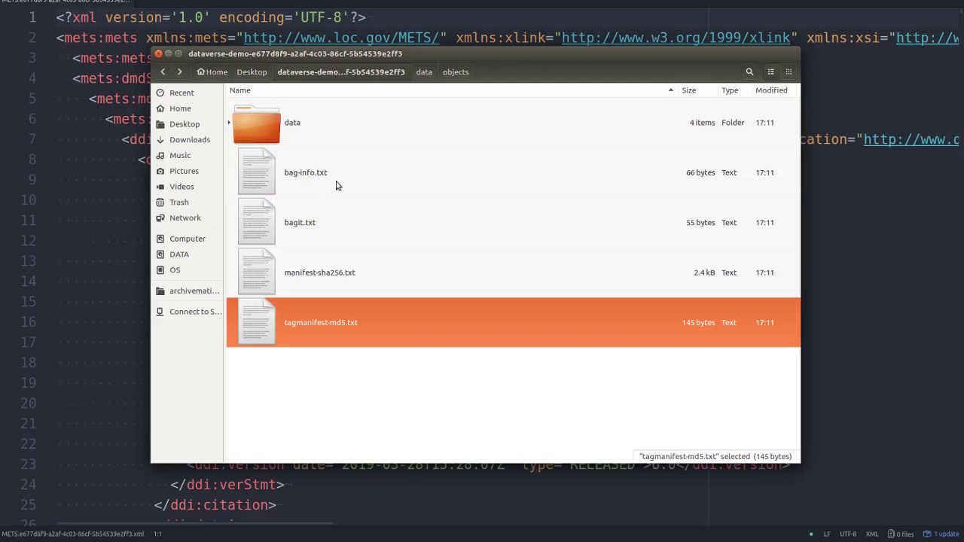
double_click(338, 126)
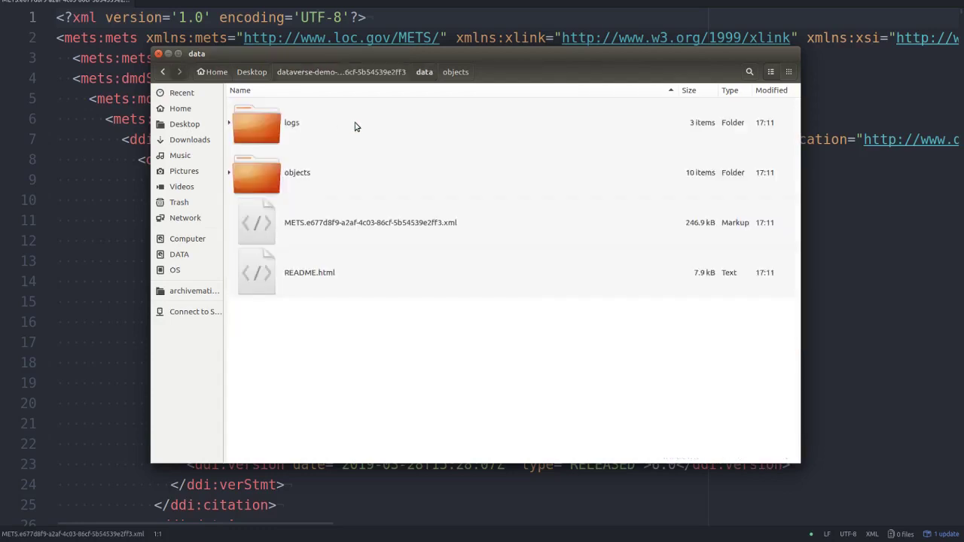
click(356, 119)
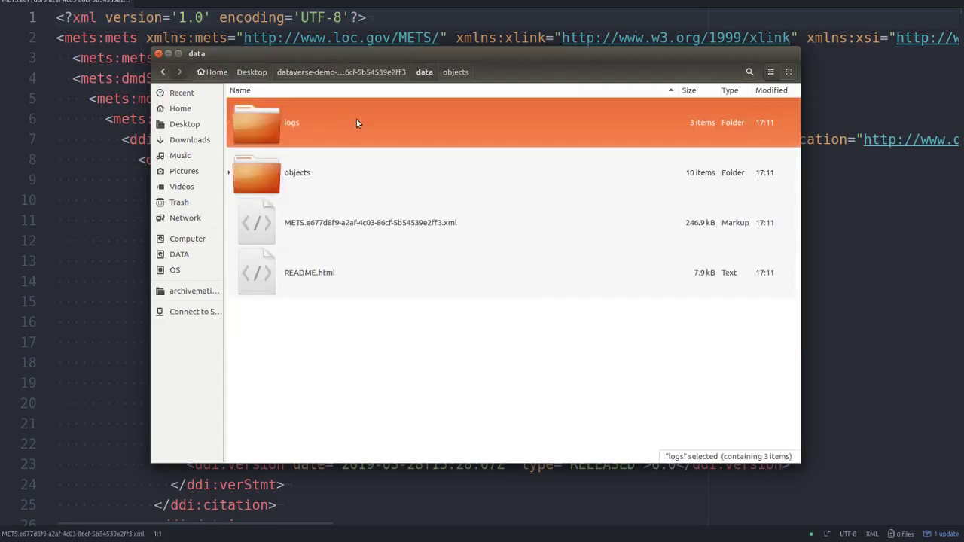
Open the objects folder and look through the afternoon-snacks and cake-descriptions files it contains.
double_click(325, 180)
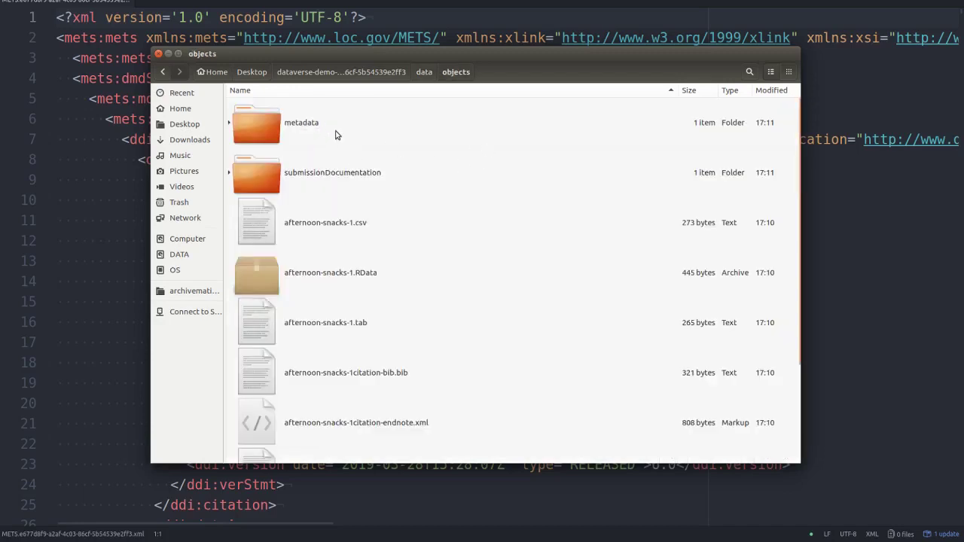
scroll(381, 239, down, 3)
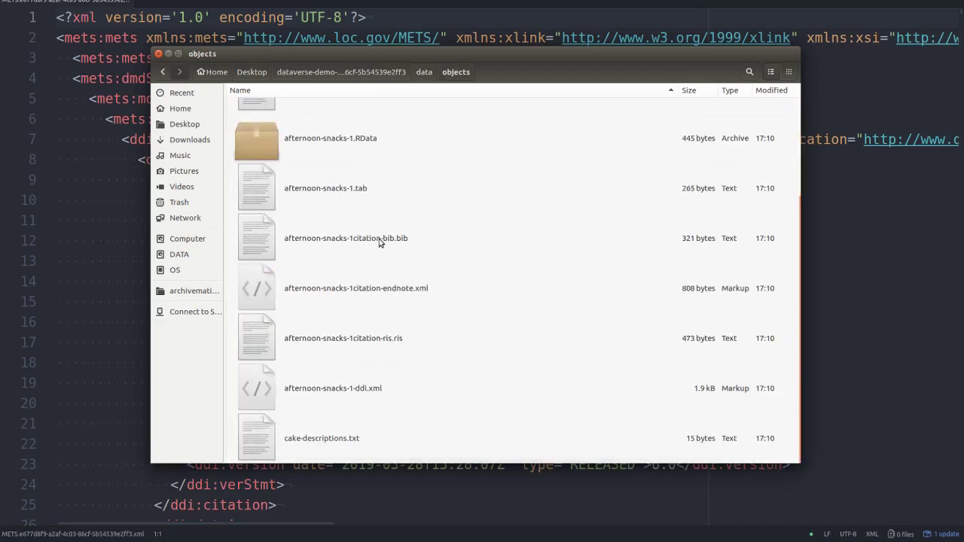
scroll(379, 238, up, 2)
scroll(379, 238, down, 2)
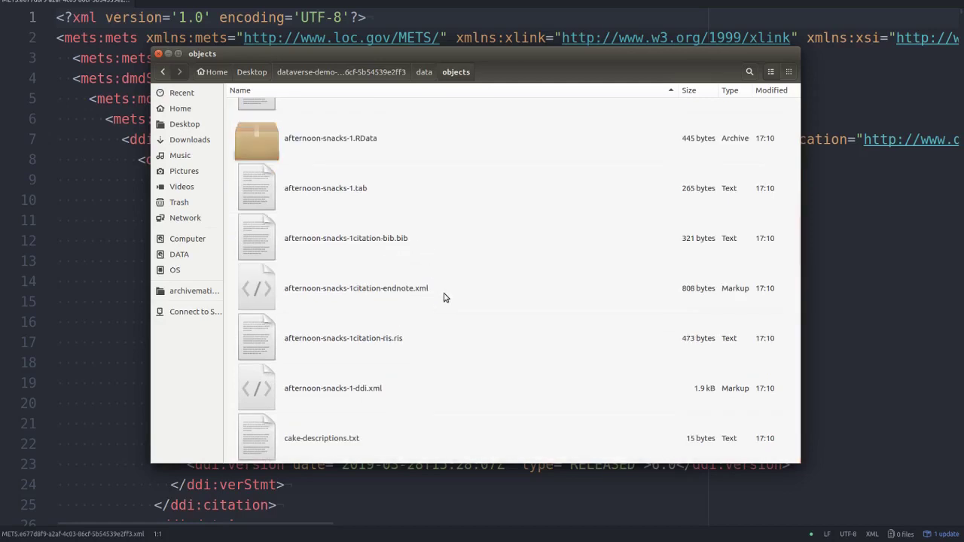
scroll(445, 288, up, 3)
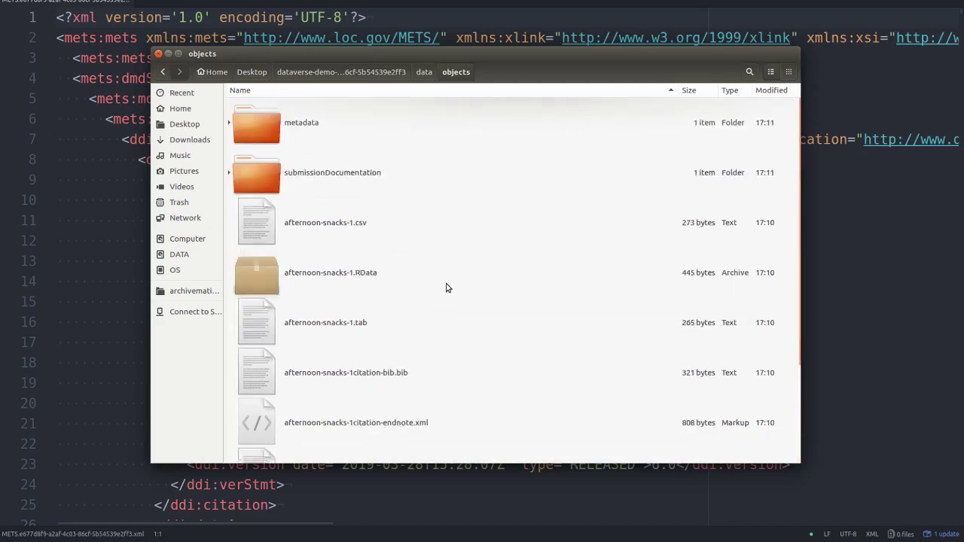
Return to the data folder and select the METS XML file.
click(420, 78)
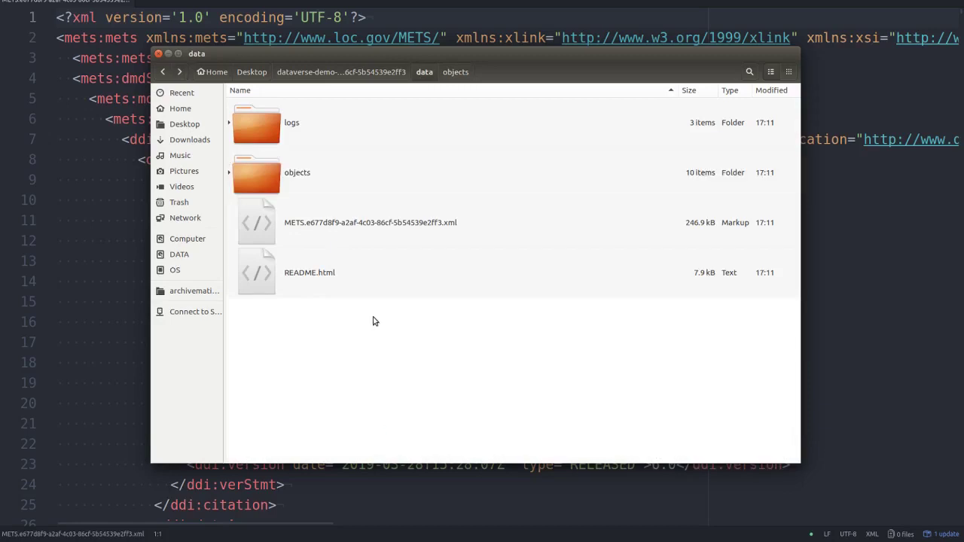
click(342, 260)
click(345, 241)
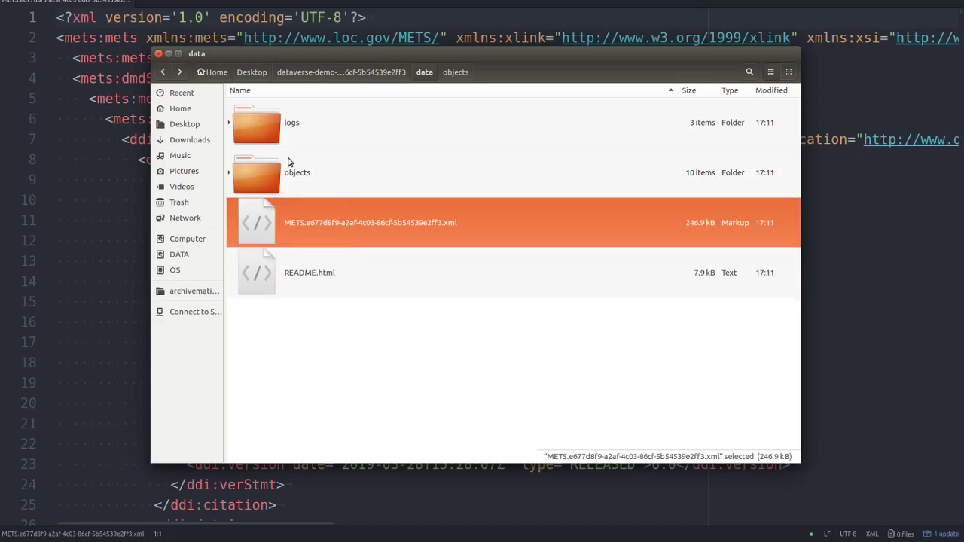
Open the dataverse-demo transfer folder inside the objects folder's metadata/transfers directory.
click(336, 187)
double_click(337, 187)
double_click(325, 126)
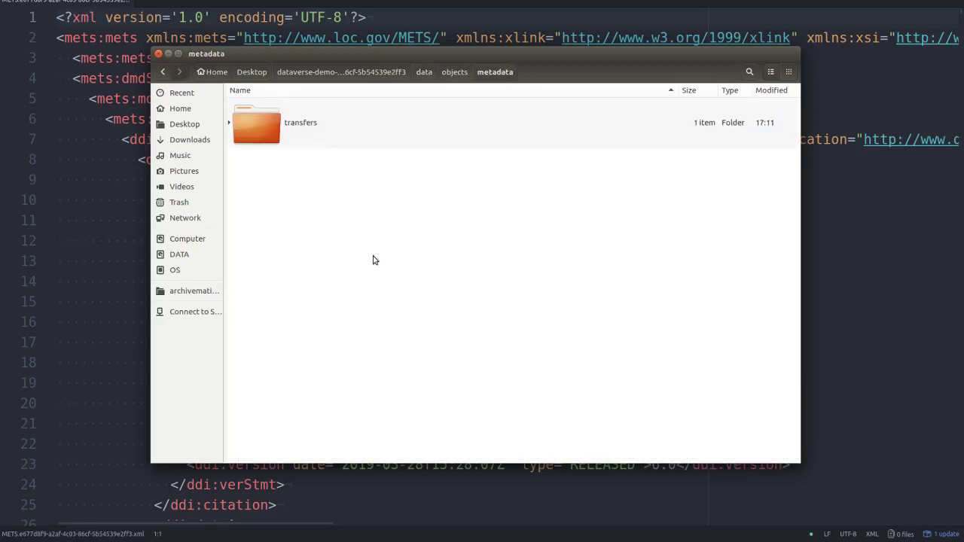
double_click(331, 126)
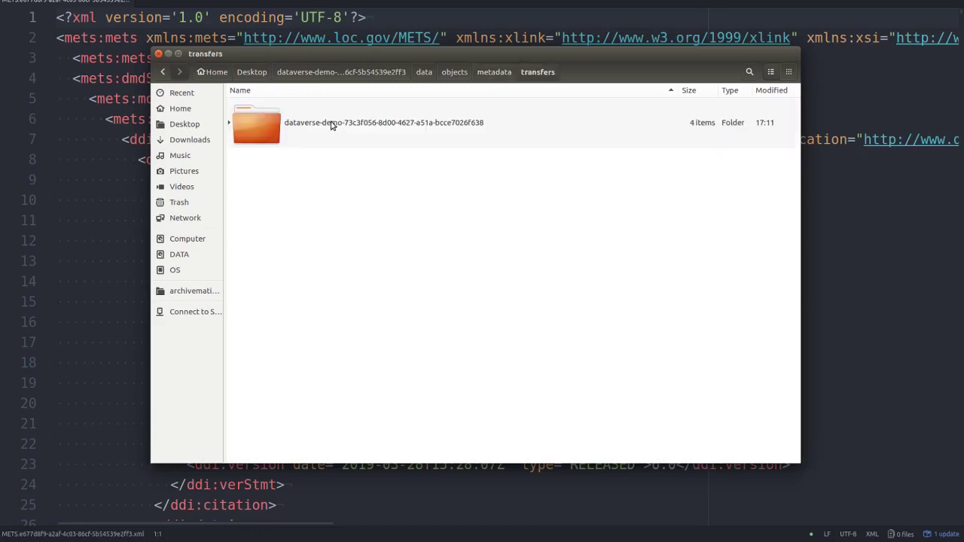
click(331, 124)
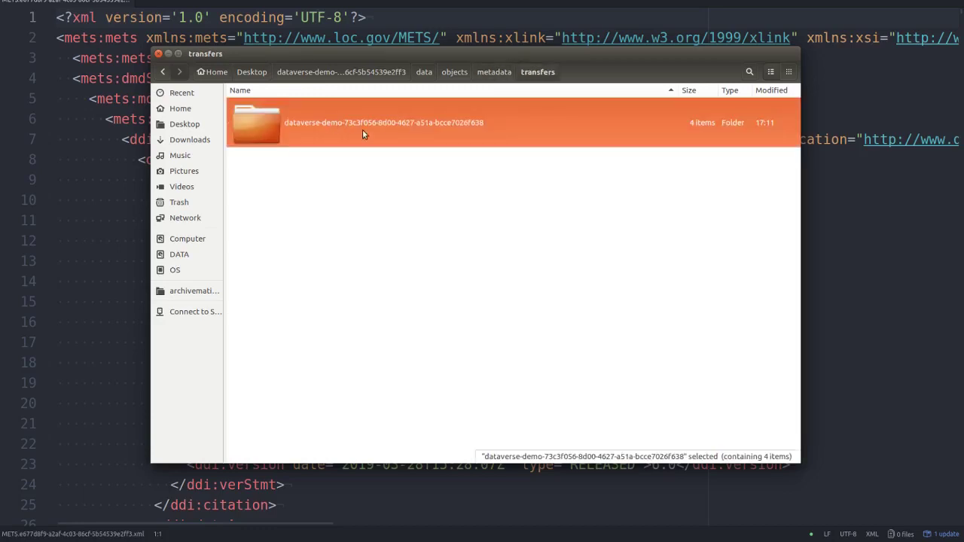
double_click(345, 122)
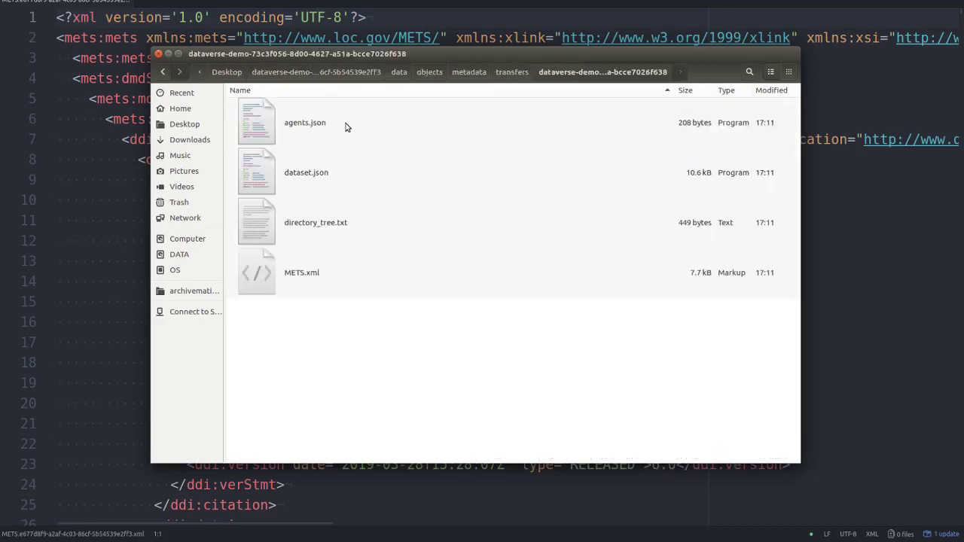
Open the transfer's METS.xml and look over the study-level DDI metadata at its beginning.
click(324, 277)
double_click(324, 273)
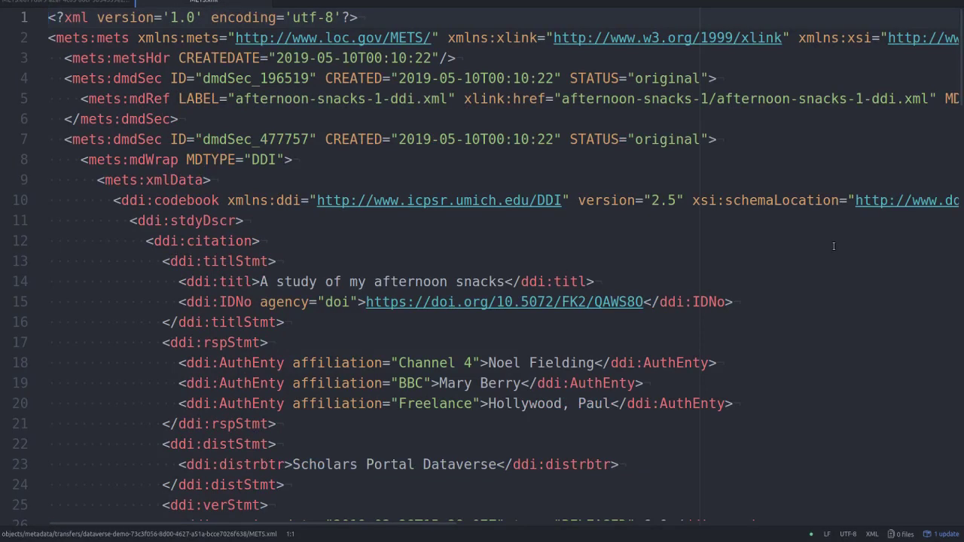
scroll(834, 245, down, 1)
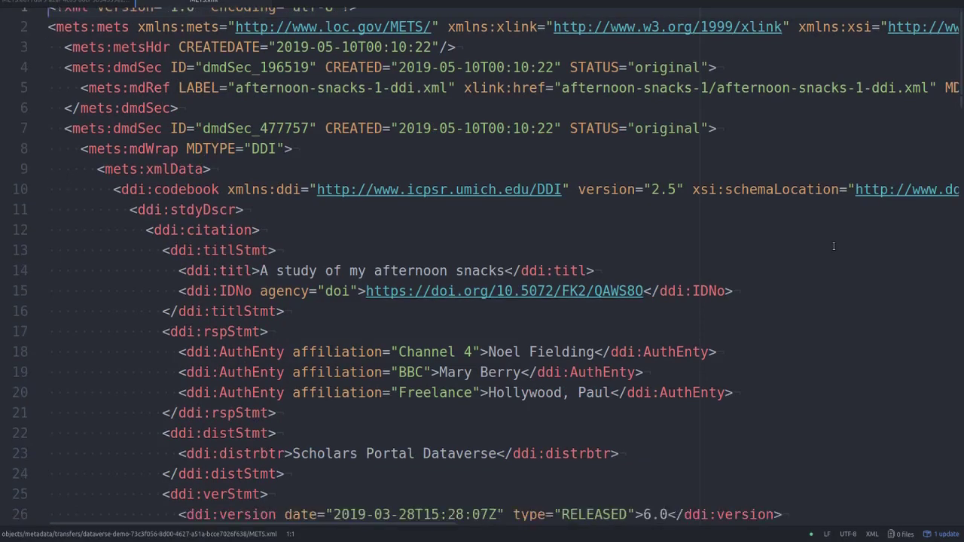
scroll(834, 245, down, 1)
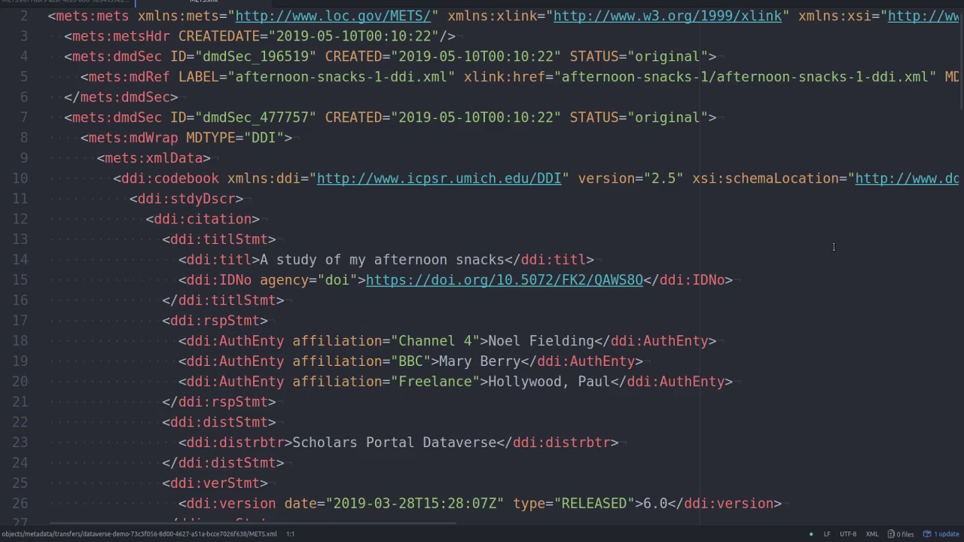
Search METS.xml for "mets:filesec" to reach the file section.
key(ctrl+f)
text(mets:filese)
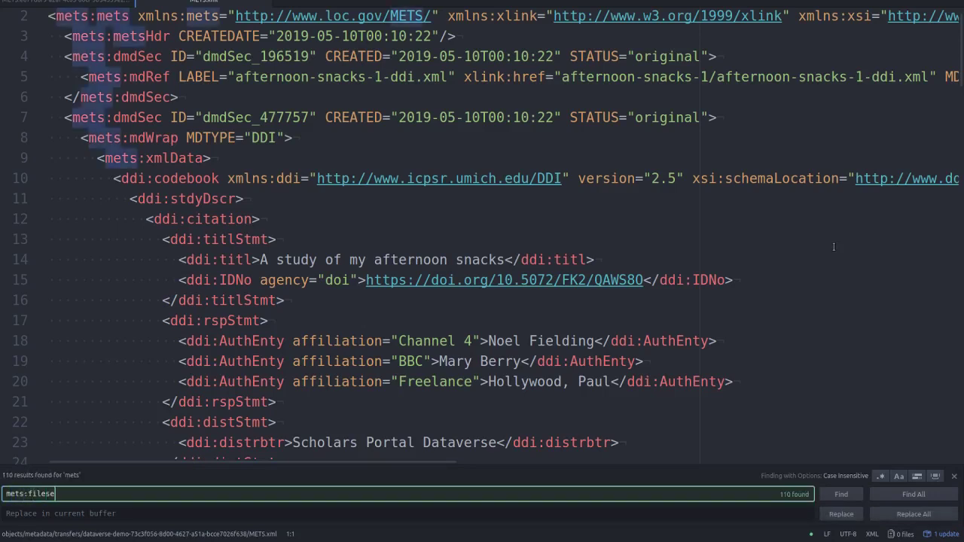
text(c)
key(Return)
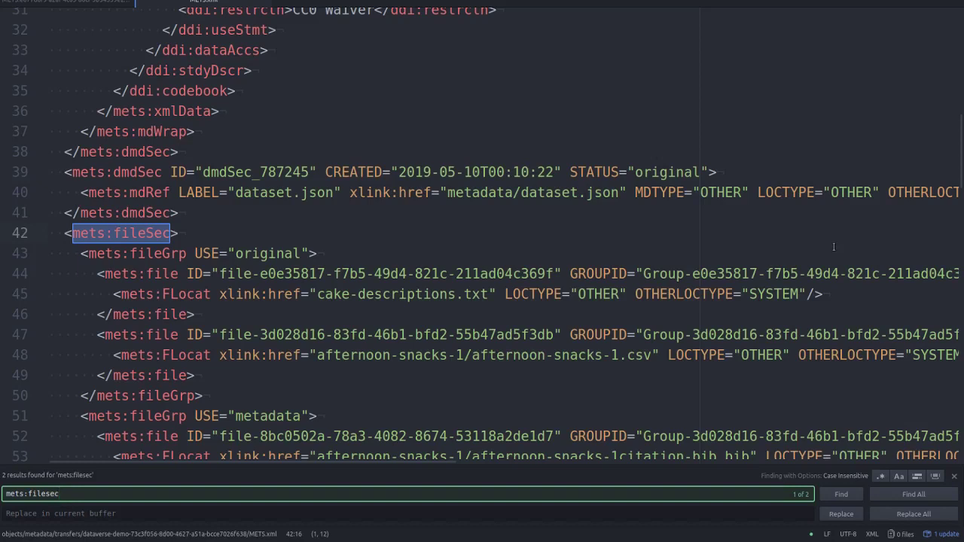
Examine the file section's original, metadata and derivative file groups, highlighting each group's USE attribute.
click(198, 254)
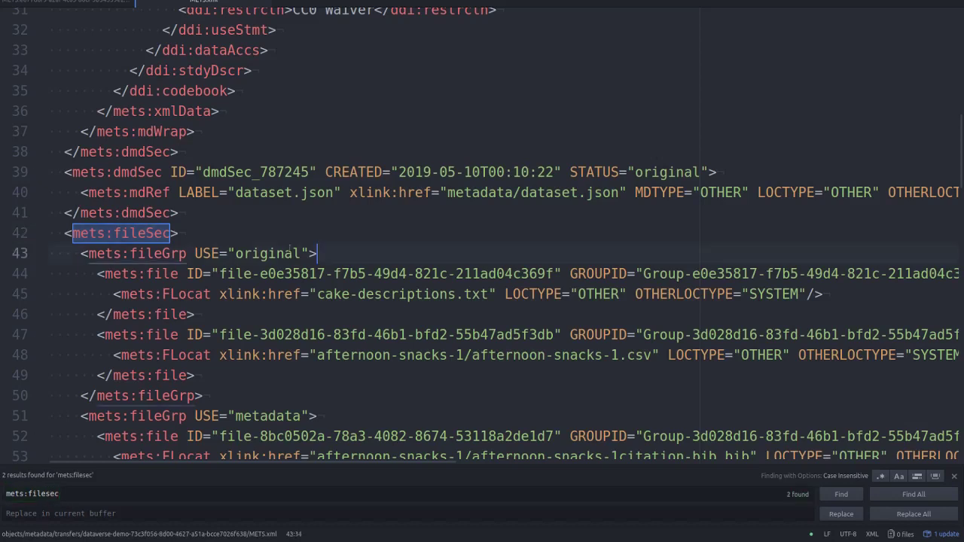
click(195, 254)
scroll(326, 360, down, 1)
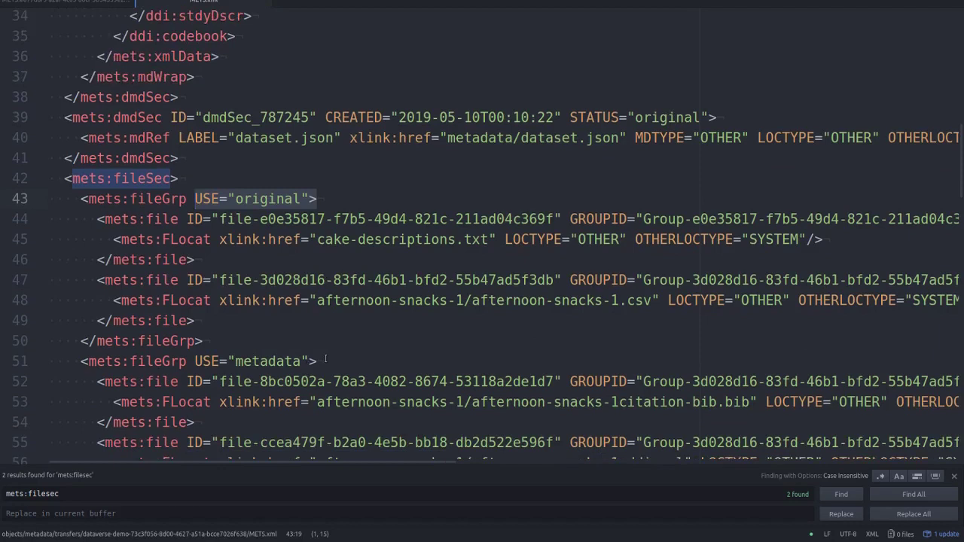
click(195, 361)
scroll(256, 347, down, 3)
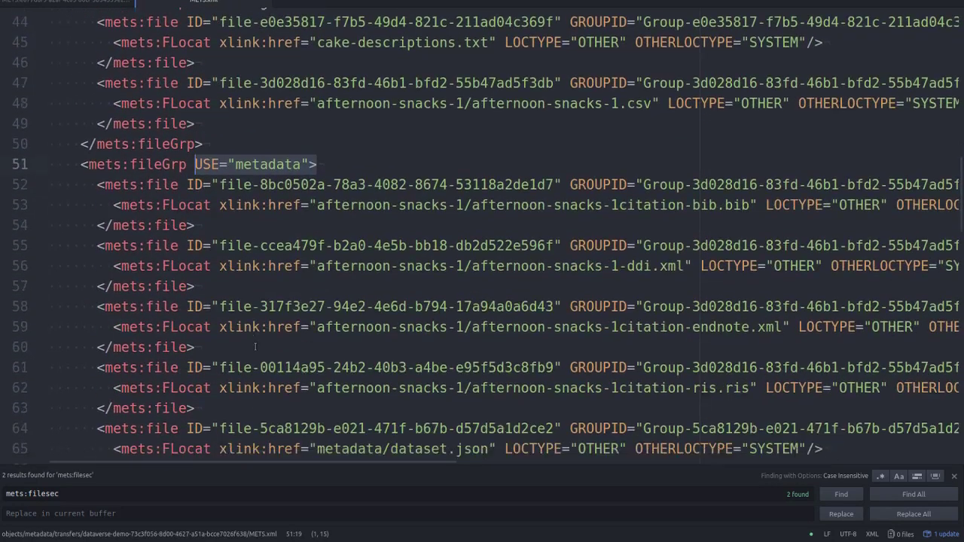
scroll(255, 347, down, 3)
click(196, 346)
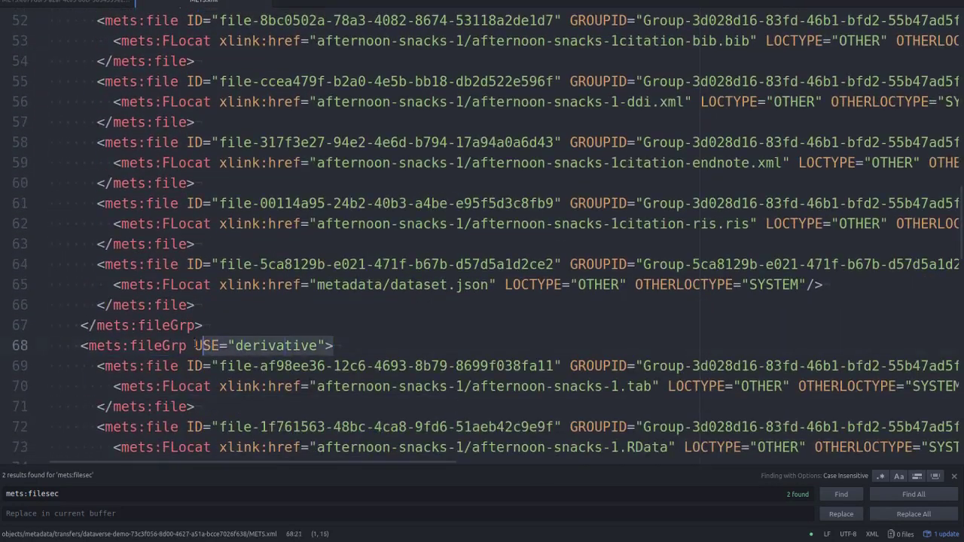
drag(196, 346, 194, 346)
click(195, 345)
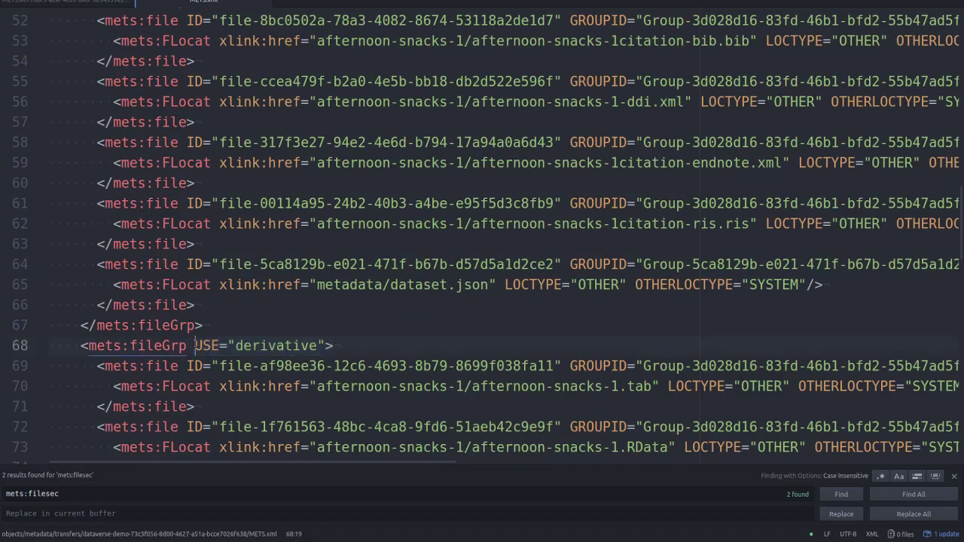
Search METS.xml for "mets:structmap" to reach the structural map.
key(ctrl+f)
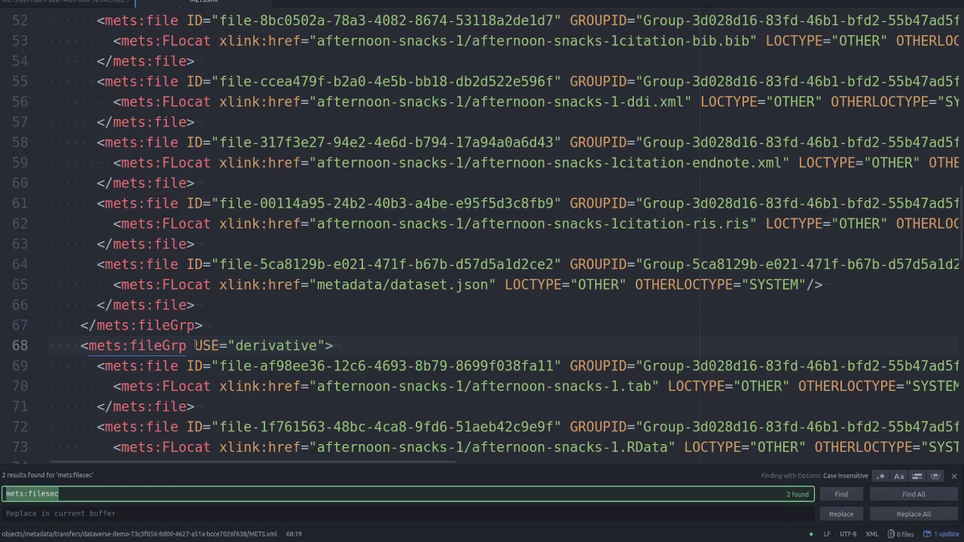
text(mets)
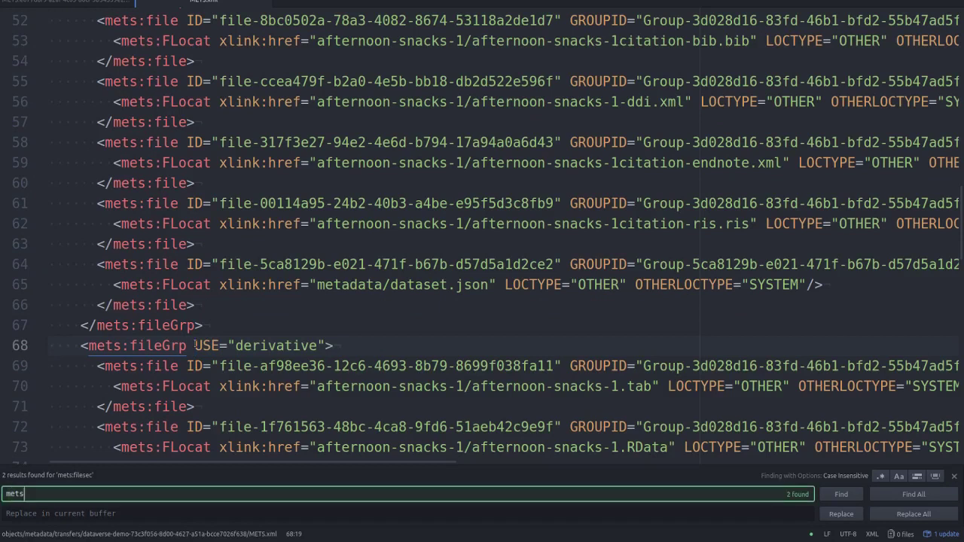
text(:structmap)
key(Return)
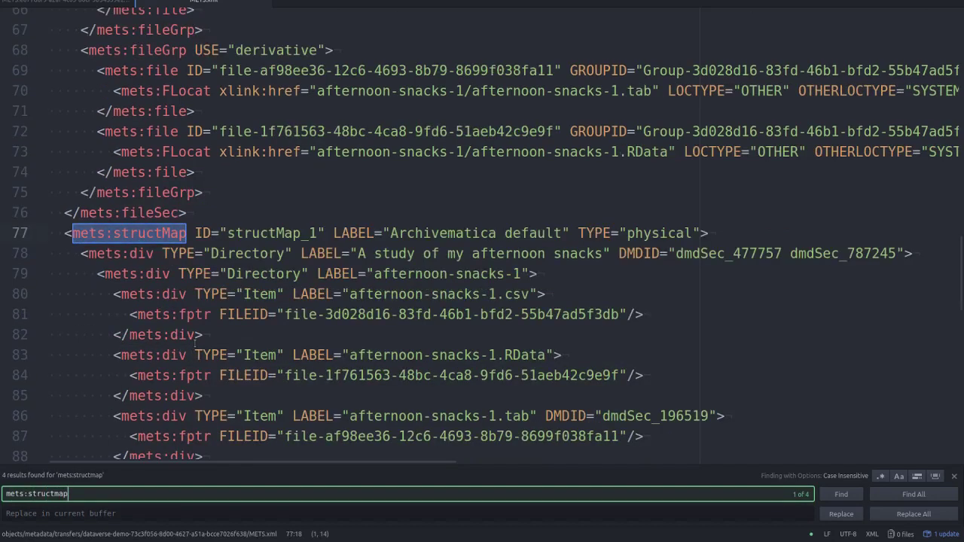